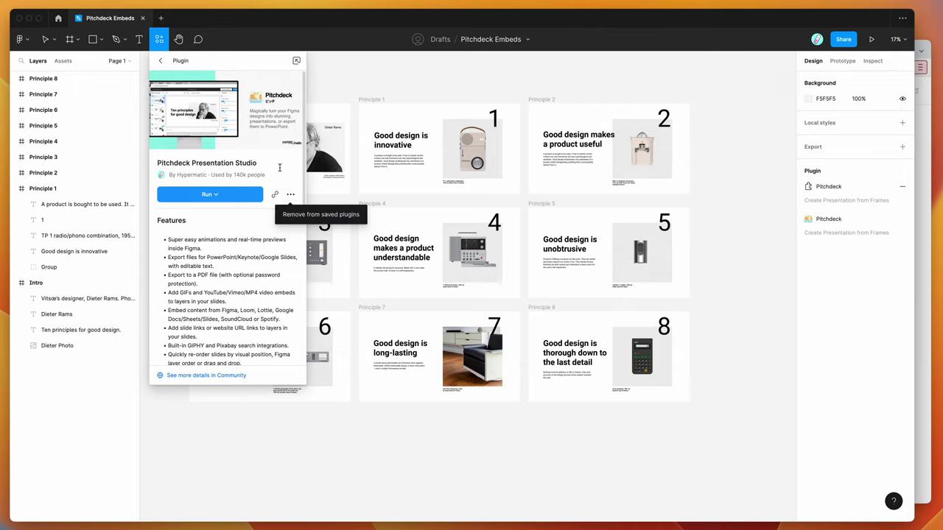
# - Dismiss the Pitchdeck plugin details to show the Intro and eight Principle slides
pyautogui.click(277, 165)
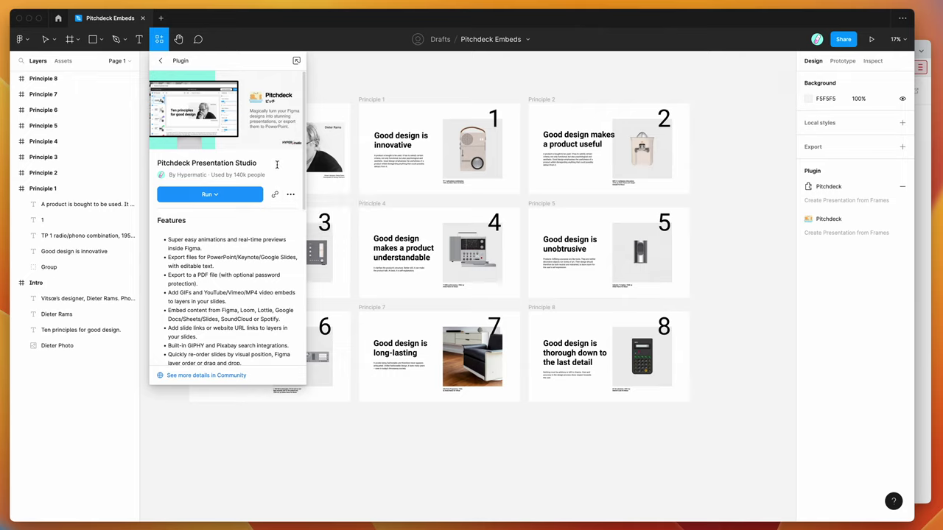
# - Run Pitchdeck Presentation Studio from Saved plugins to preview all 9 slides
pyautogui.click(518, 75)
pyautogui.rightClick(462, 76)
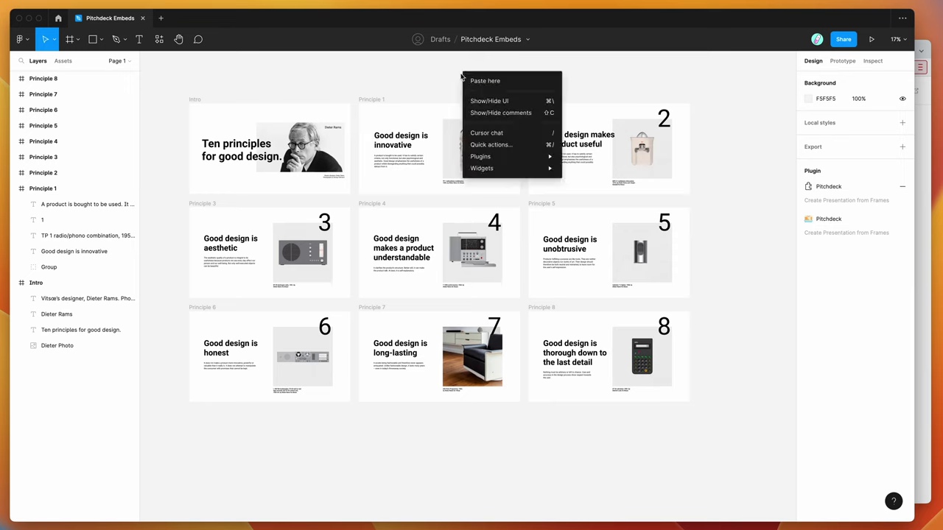
pyautogui.moveTo(505, 160)
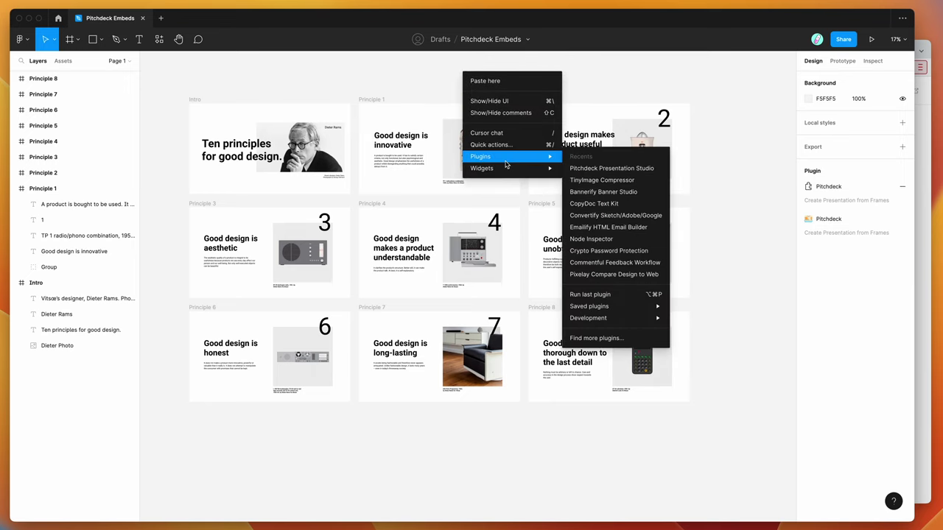
pyautogui.moveTo(618, 310)
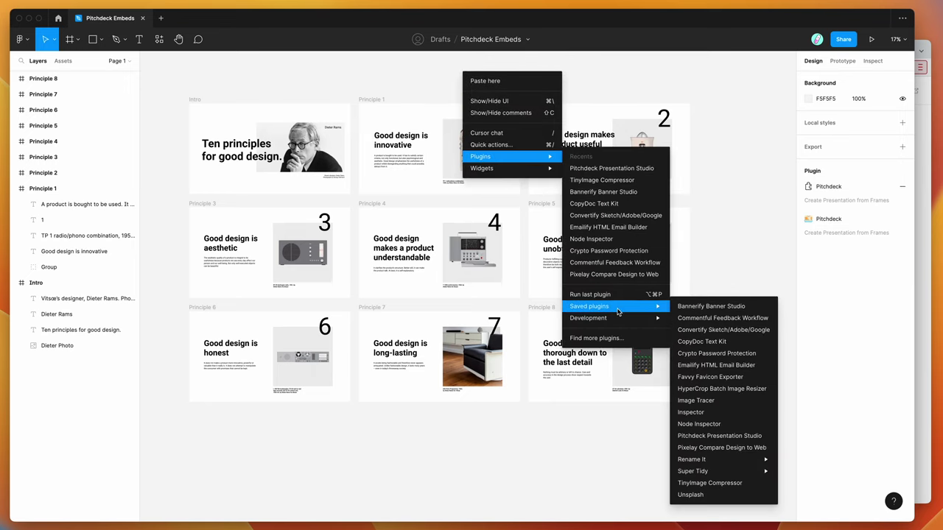
pyautogui.click(719, 436)
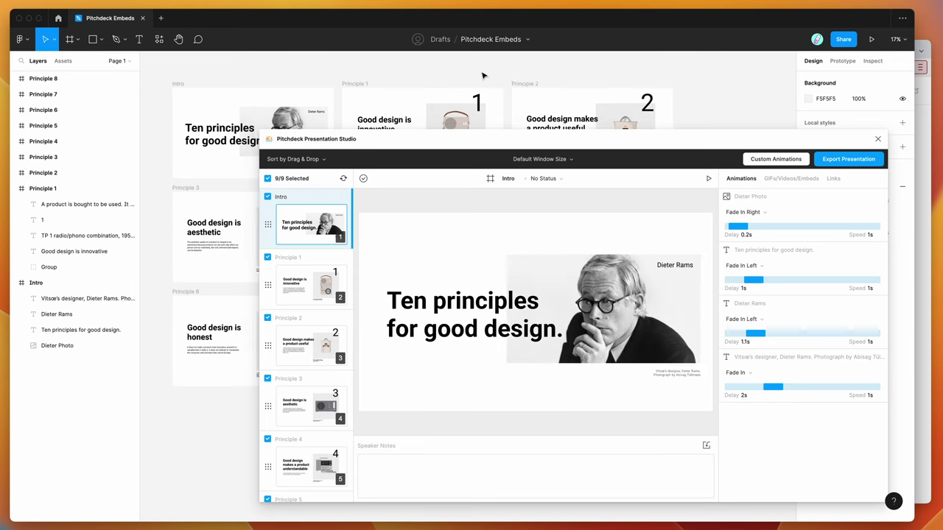
pyautogui.hscroll(2, 487, 78)
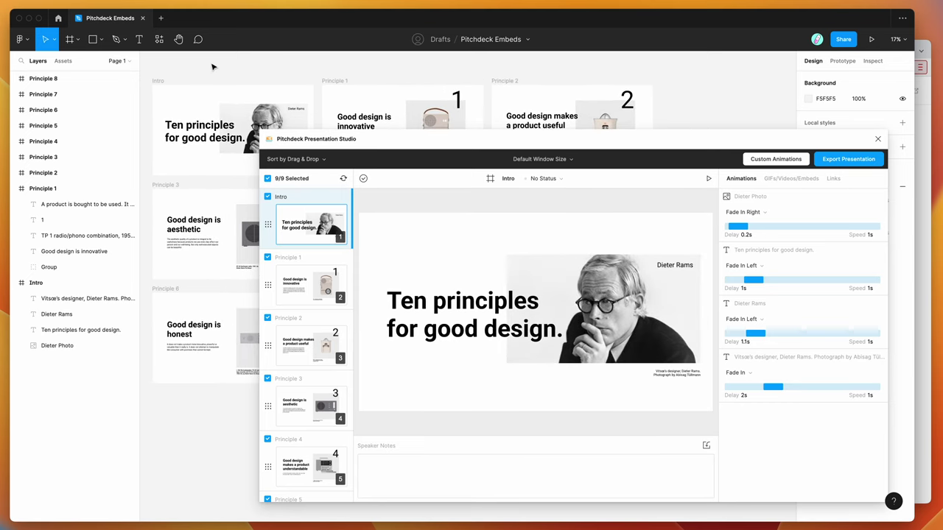
pyautogui.click(71, 188)
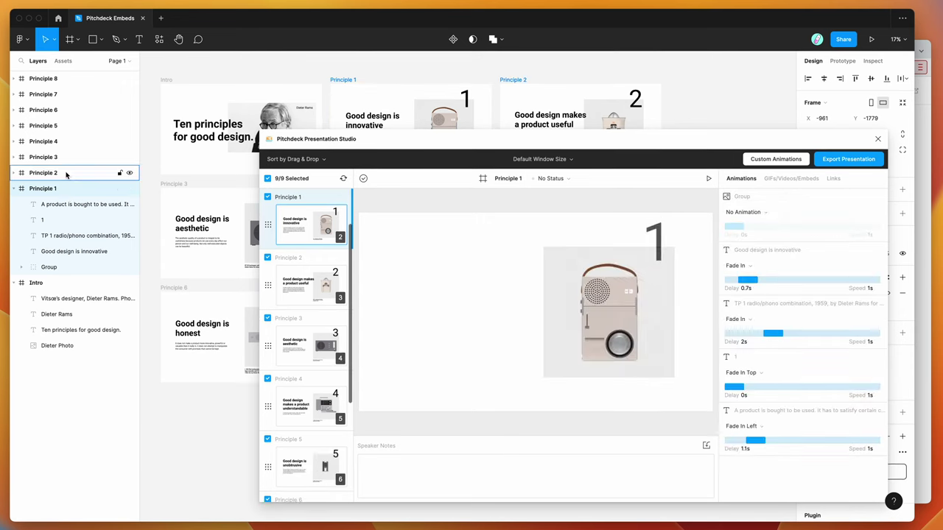
pyautogui.click(66, 173)
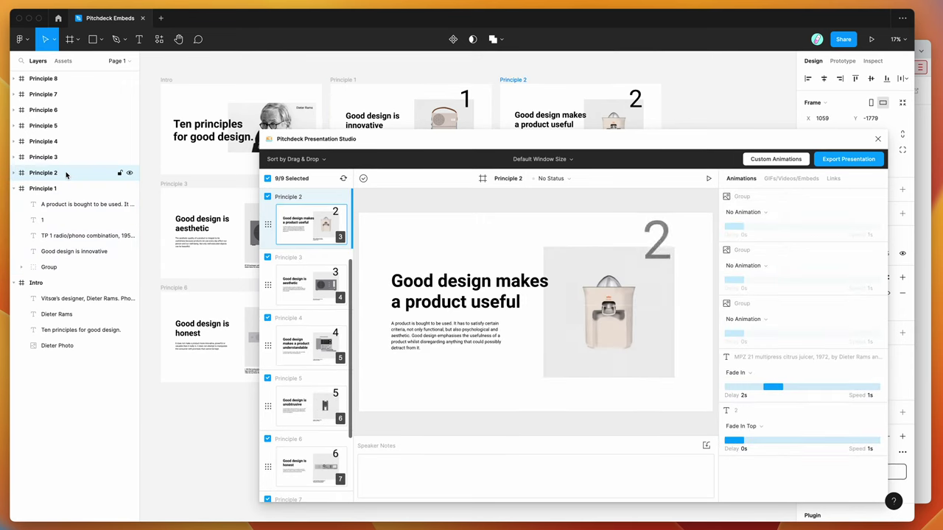
pyautogui.click(157, 164)
pyautogui.scroll(3, 308, 223)
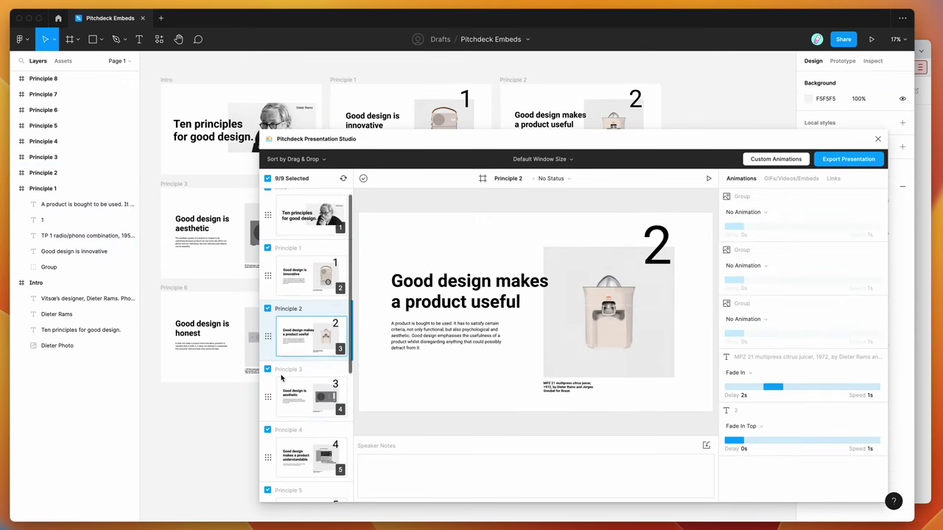
pyautogui.click(91, 205)
pyautogui.click(59, 221)
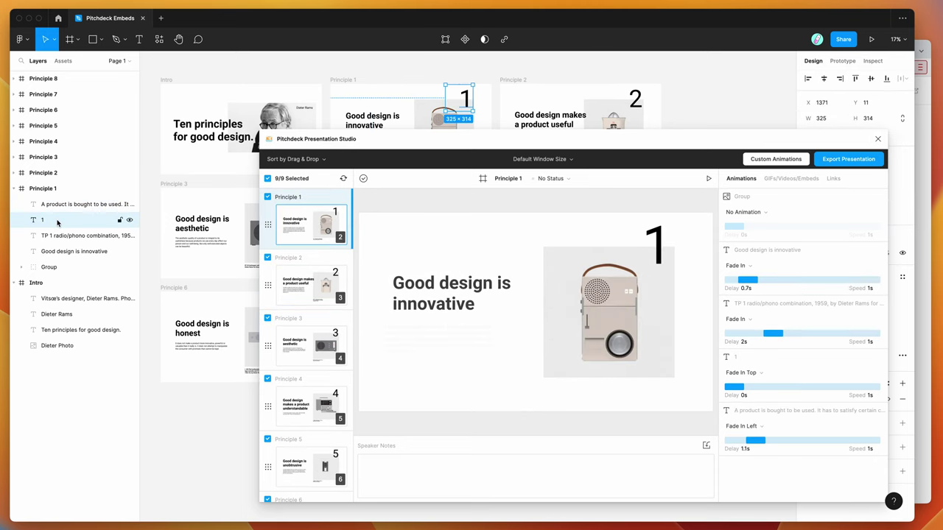
pyautogui.click(58, 268)
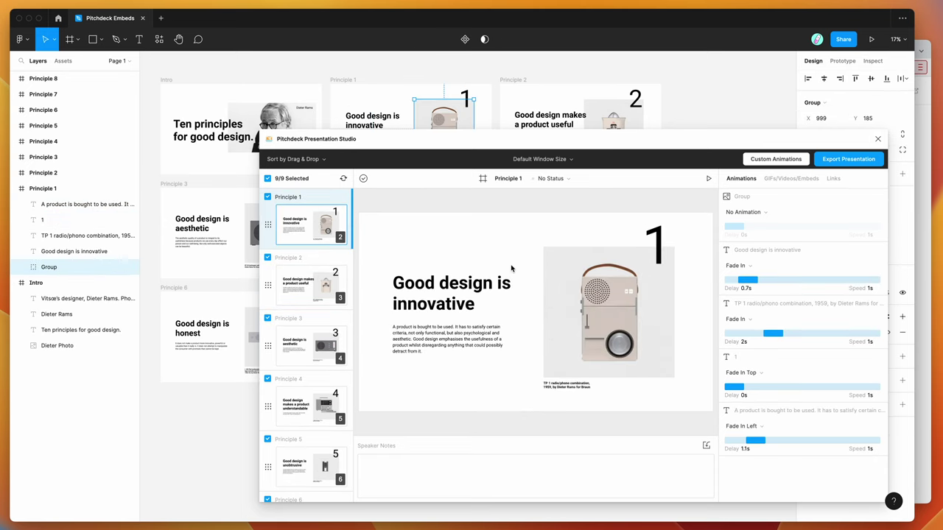
pyautogui.moveTo(800, 339)
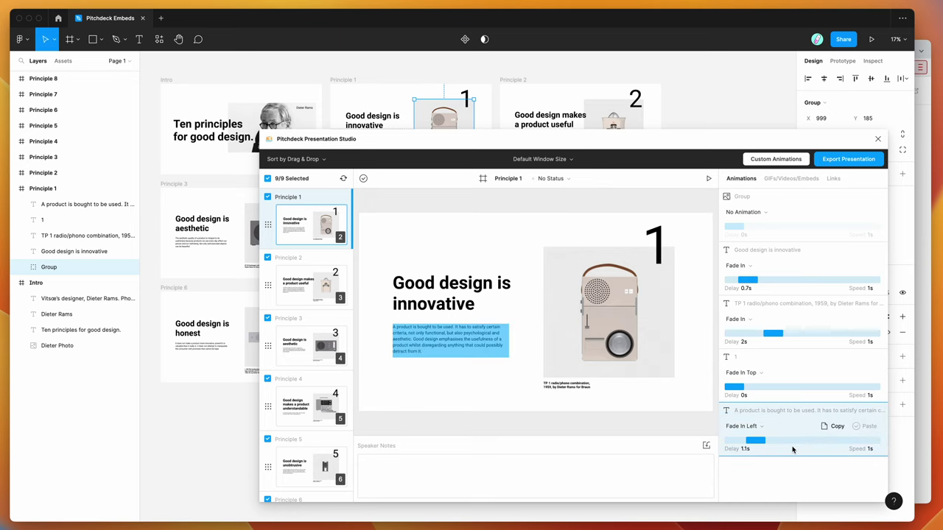
pyautogui.moveTo(795, 206)
pyautogui.moveTo(787, 271)
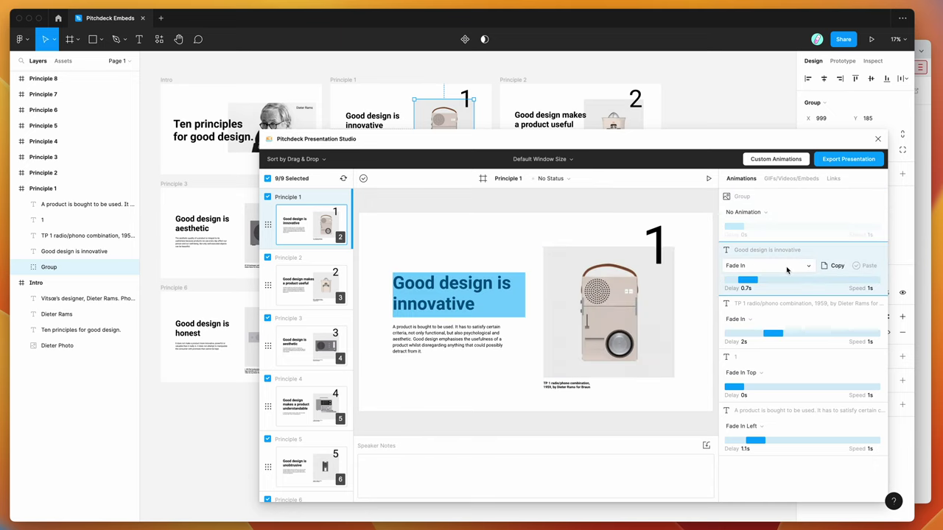
pyautogui.click(225, 146)
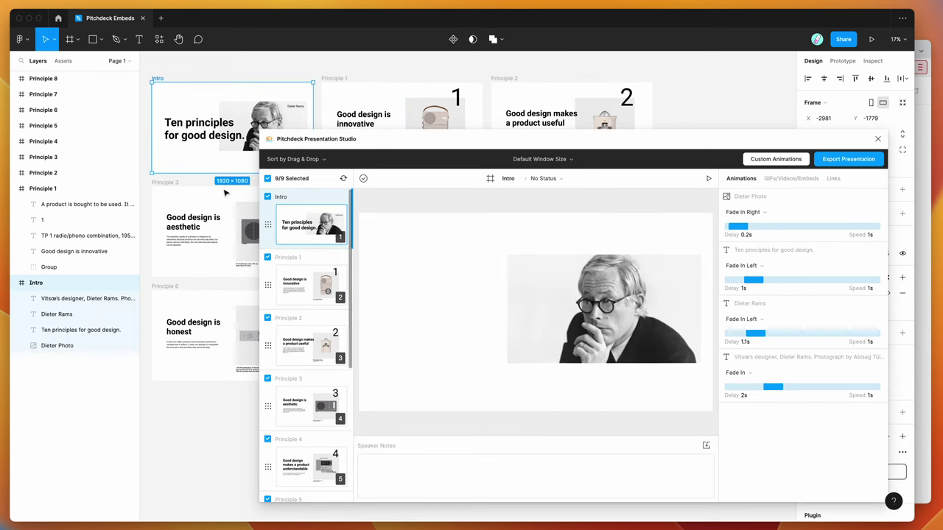
pyautogui.click(257, 69)
pyautogui.hscroll(2, 320, 70)
pyautogui.scroll(-1, 321, 70)
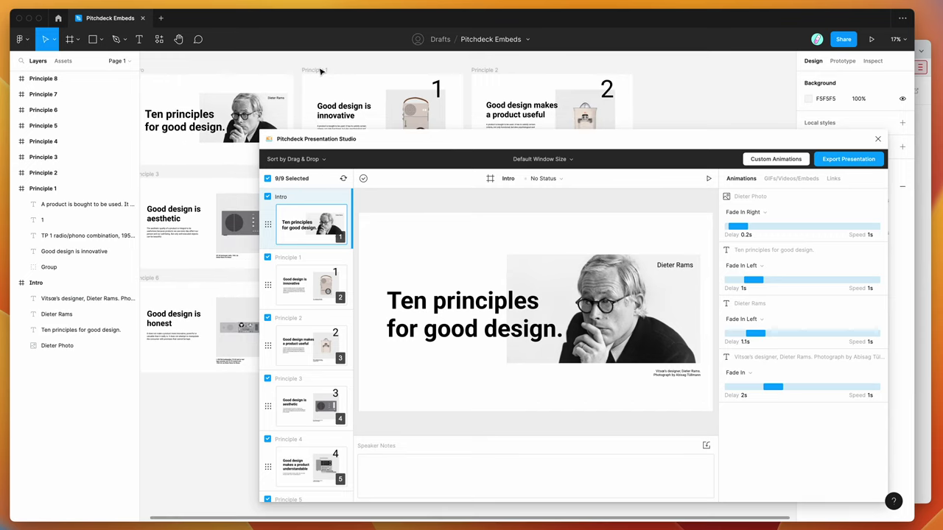
pyautogui.hscroll(2, 321, 70)
pyautogui.scroll(1, 320, 70)
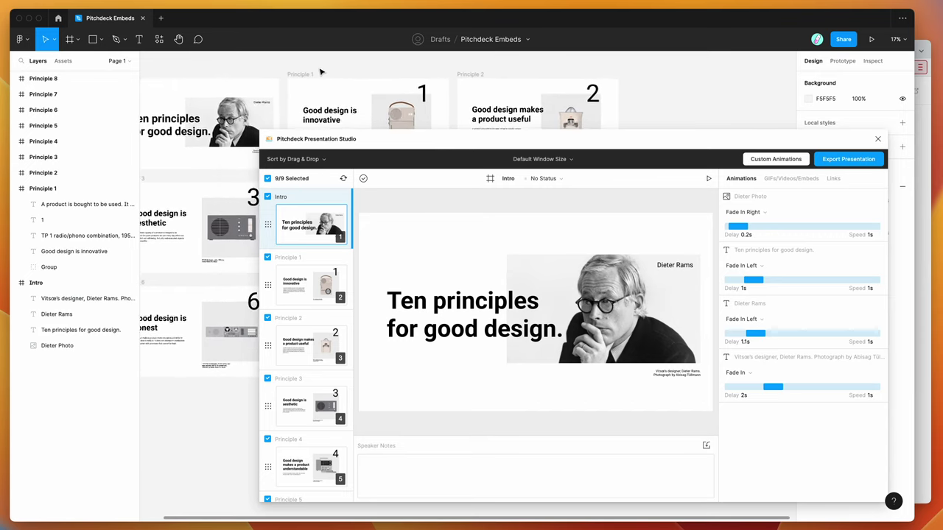
pyautogui.hscroll(1, 321, 72)
pyautogui.scroll(-1, 324, 70)
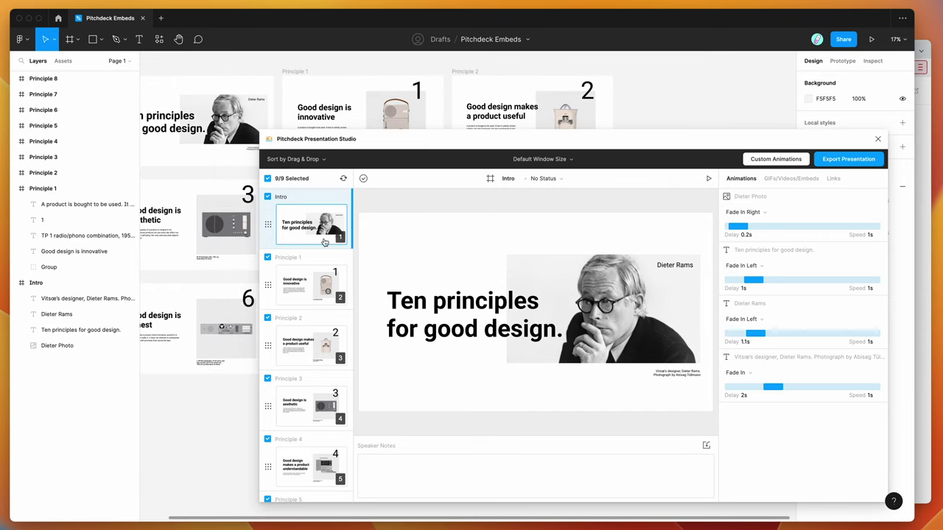
pyautogui.scroll(-1, 321, 243)
pyautogui.click(321, 267)
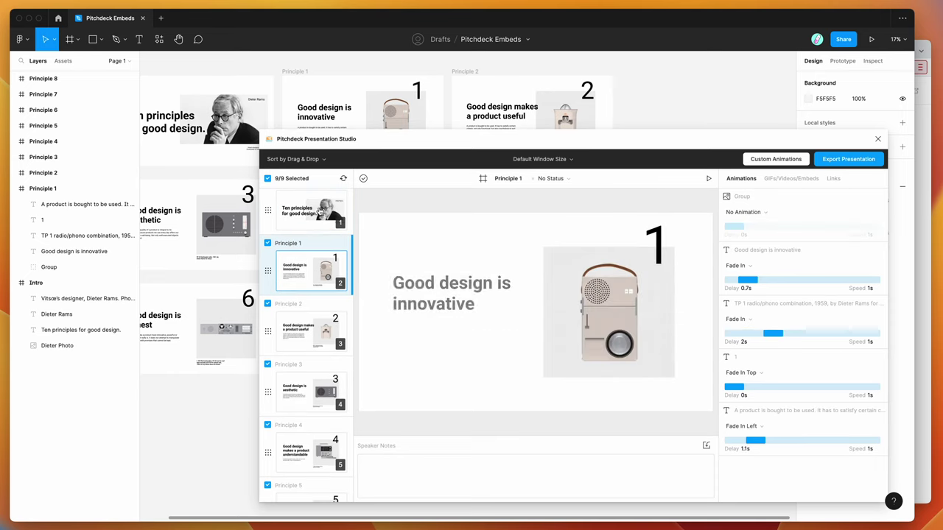
pyautogui.click(314, 220)
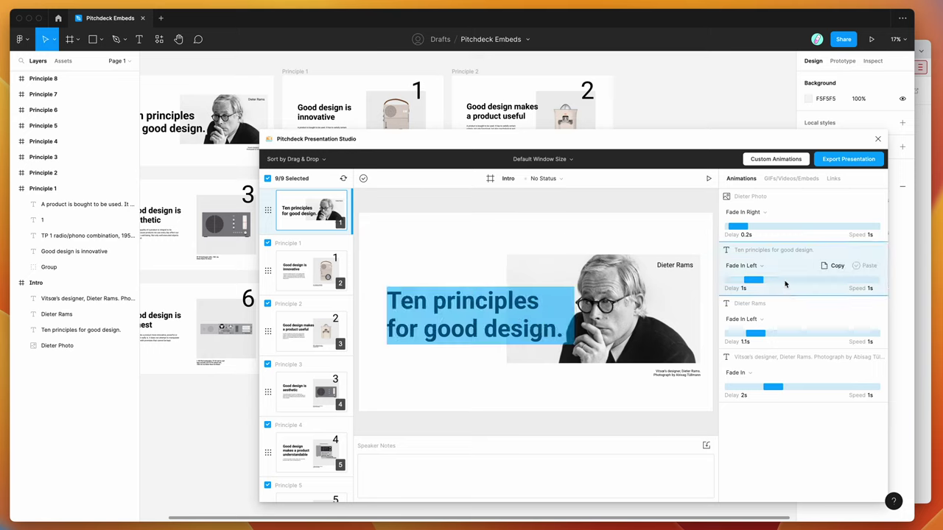
pyautogui.moveTo(781, 218)
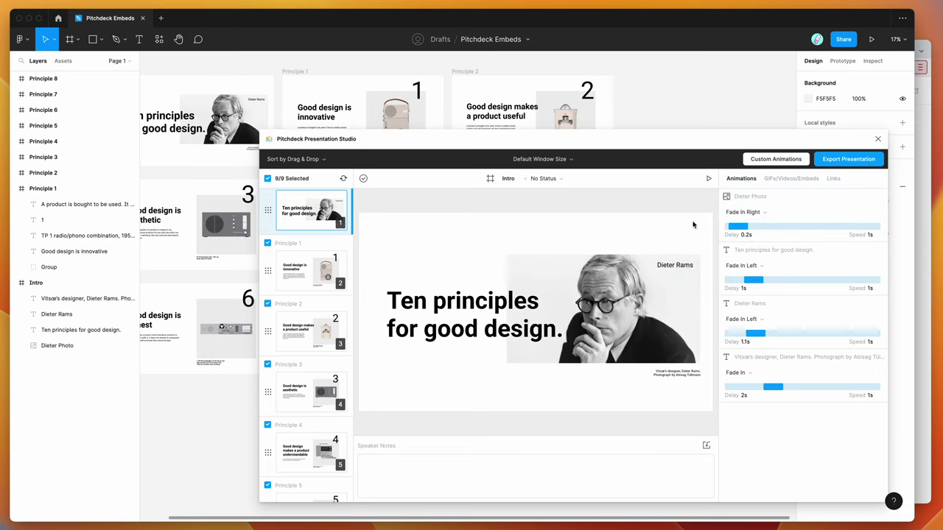
pyautogui.click(921, 266)
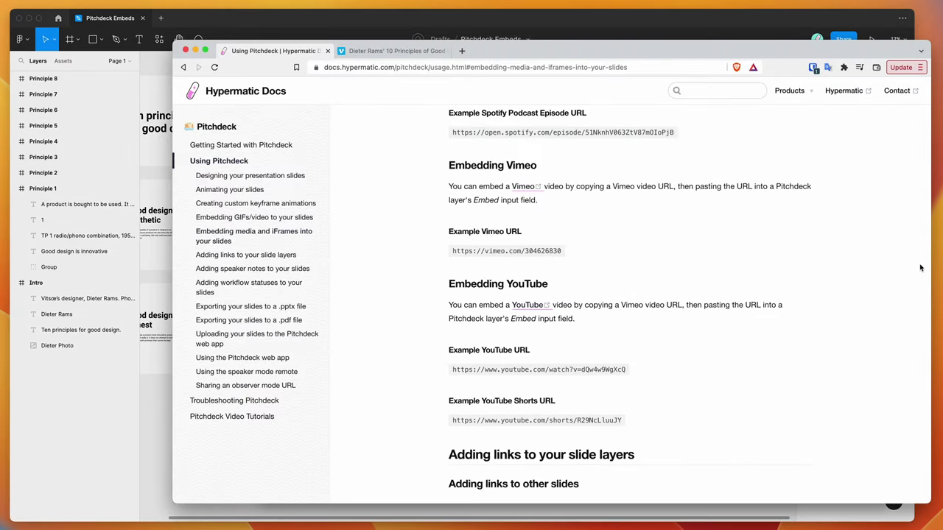
pyautogui.scroll(1, 396, 219)
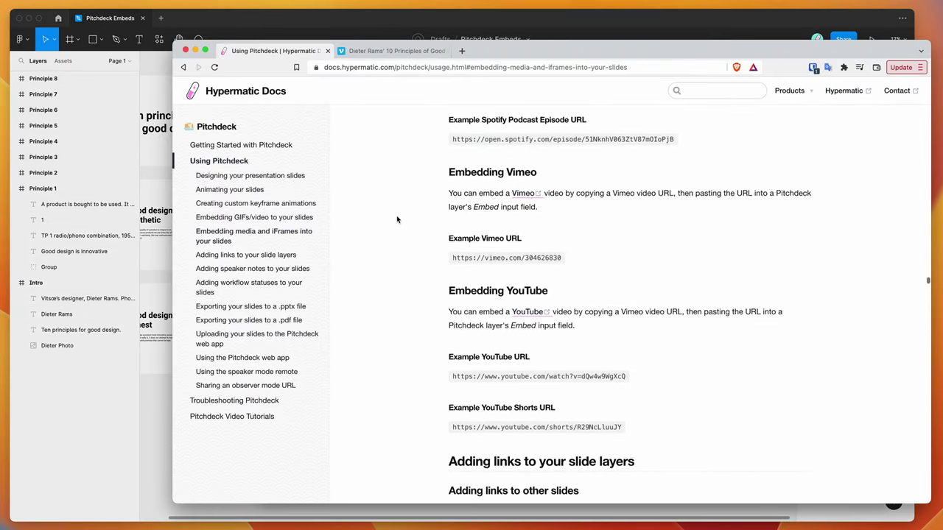
pyautogui.press('super+Tab')
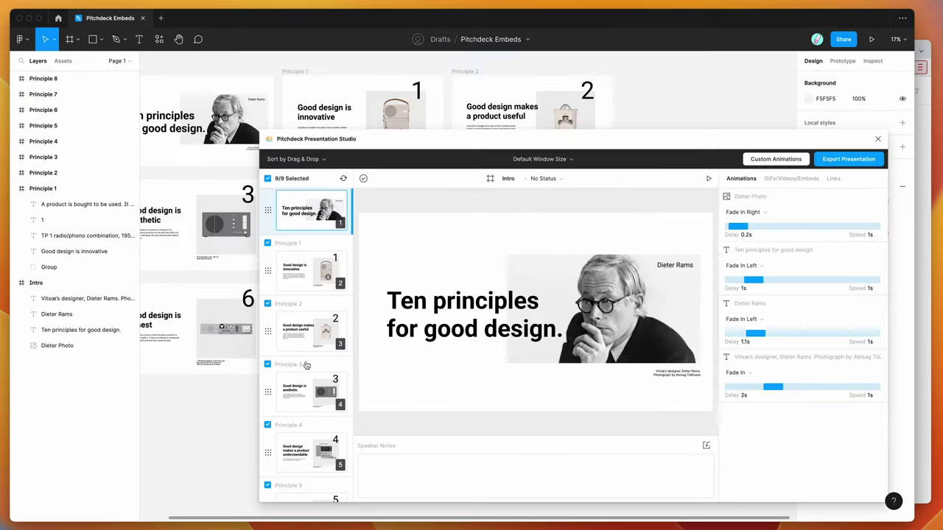
# - Show Pitchdeck's GIFs/Videos/Embeds settings for the Intro slide's layers
pyautogui.click(787, 182)
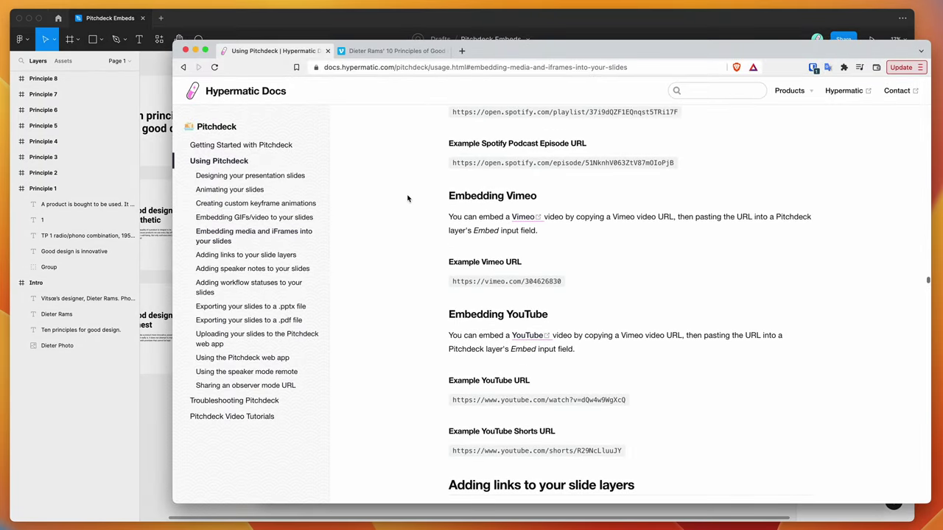
# - Find the Embedding Vimeo section in the docs, then switch to the Dieter Rams Vimeo page
pyautogui.scroll(15, 408, 198)
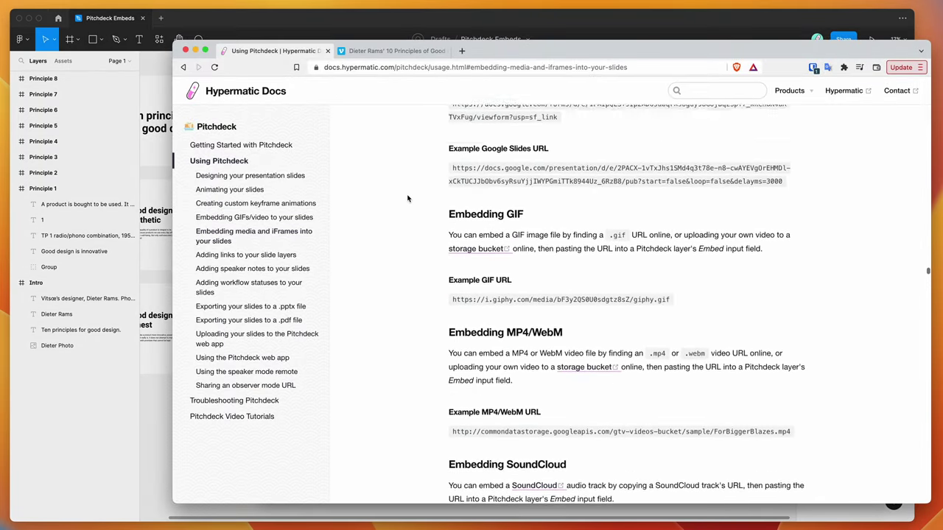
pyautogui.scroll(10, 407, 198)
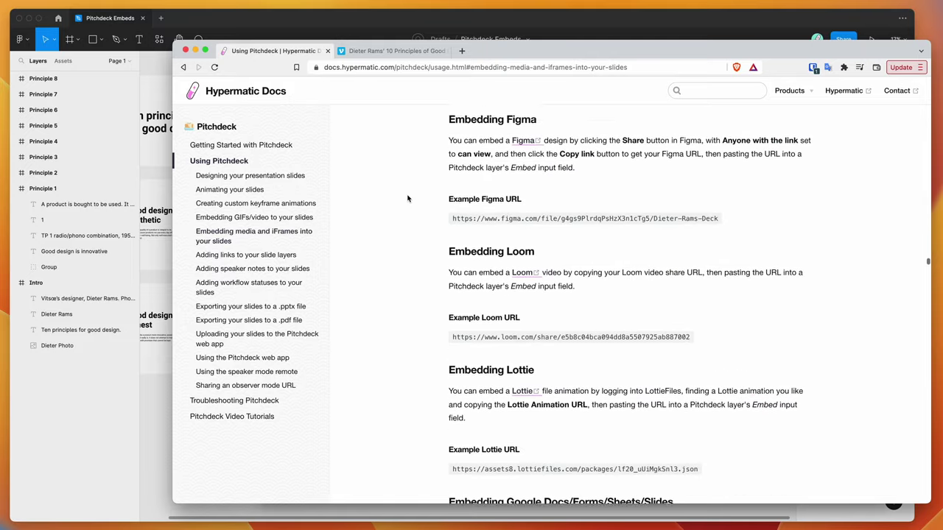
pyautogui.scroll(-12, 407, 198)
pyautogui.scroll(-15, 407, 198)
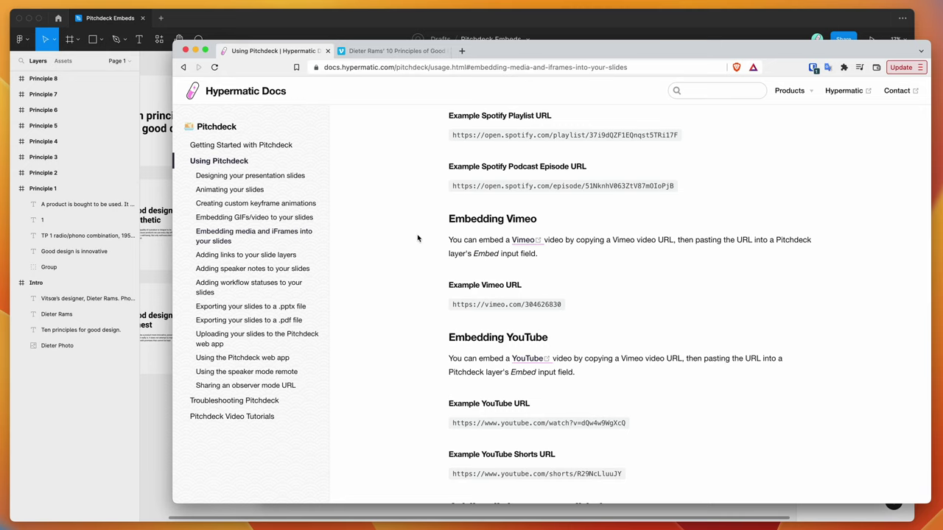
pyautogui.scroll(-1, 413, 235)
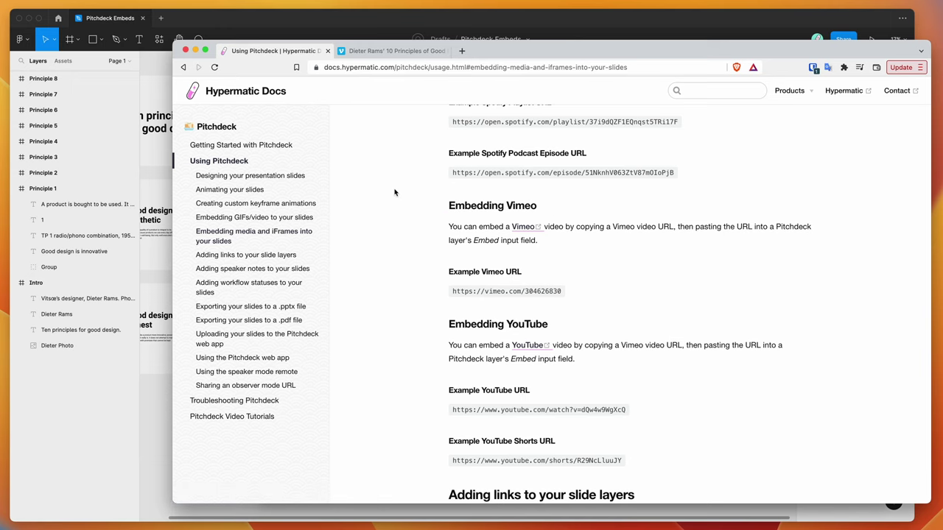
pyautogui.click(403, 53)
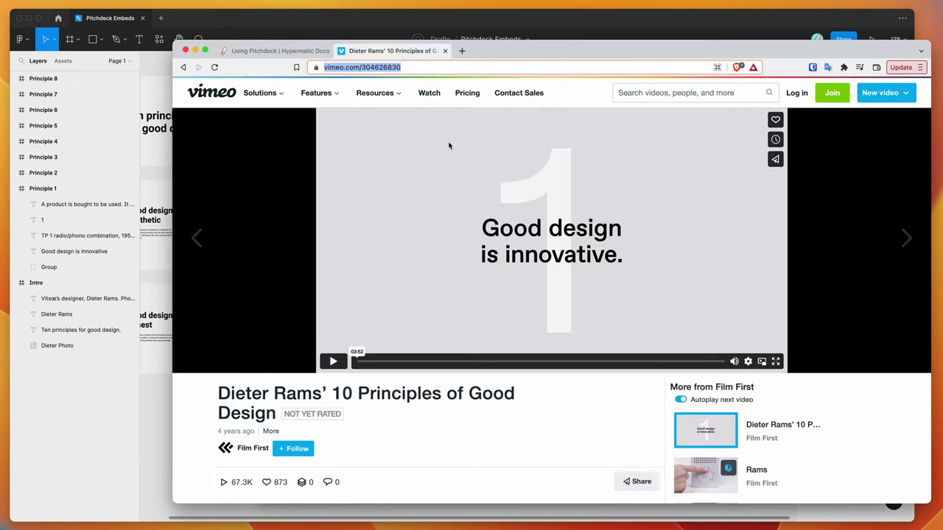
# - Copy the vimeo.com/304626830 video address and return to the Pitchdeck studio
pyautogui.click(437, 65)
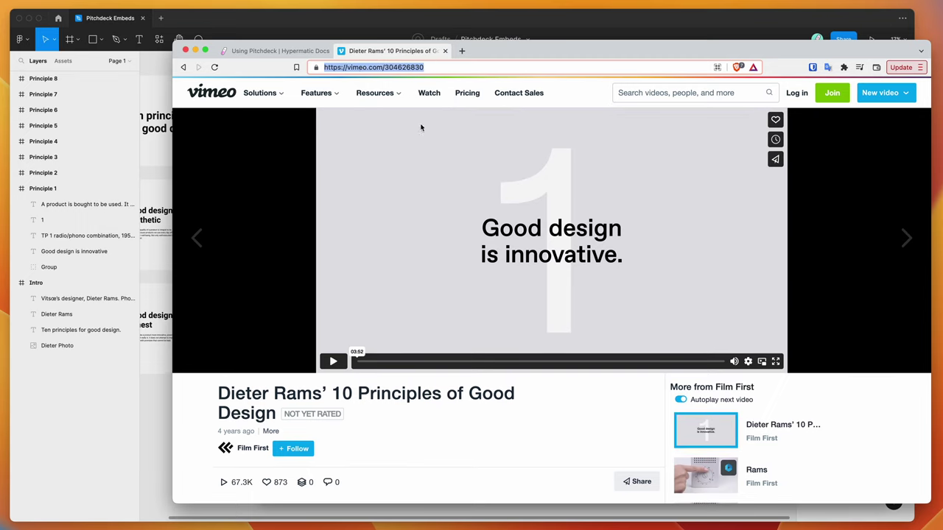
pyautogui.click(443, 67)
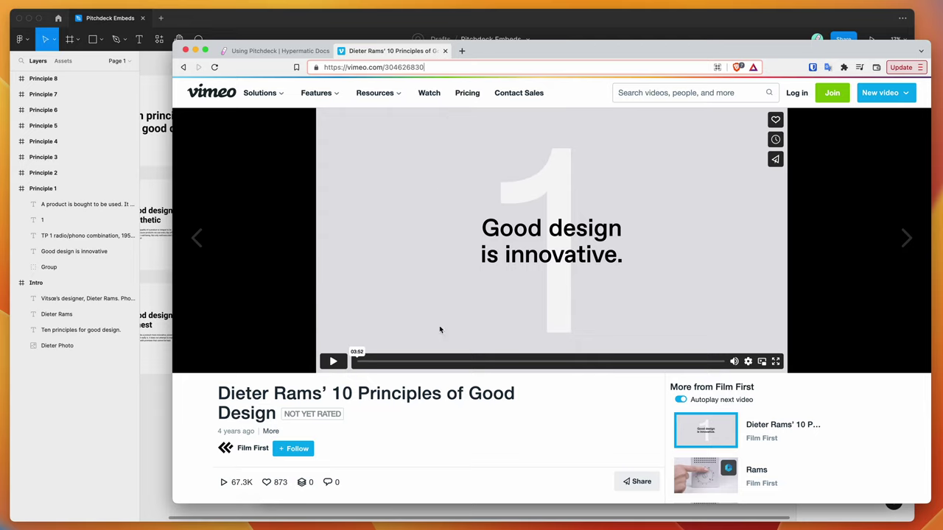
pyautogui.moveTo(443, 65); pyautogui.dragTo(321, 67)
pyautogui.press('super+c')
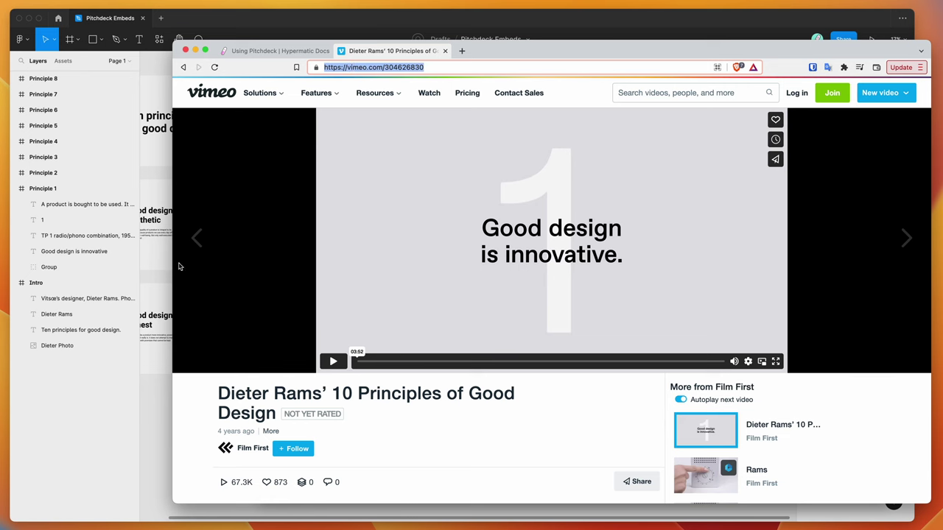
pyautogui.click(158, 420)
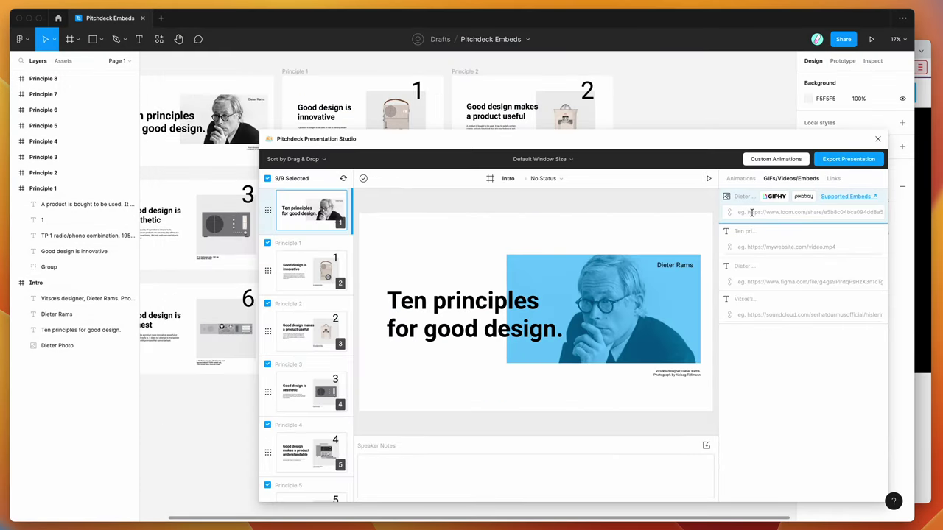
# - Paste the vimeo.com/304626830 link into the Dieter Photo embed field and pause the preview
pyautogui.click(759, 211)
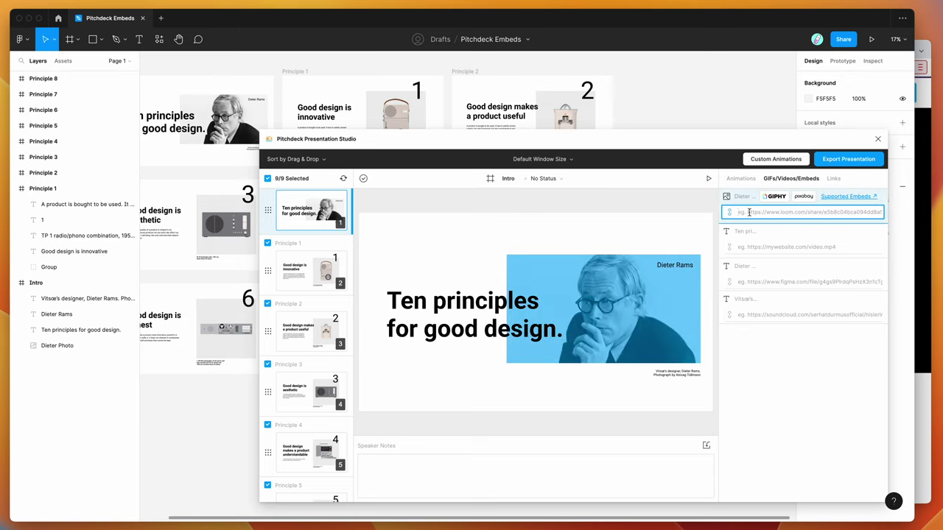
pyautogui.press('super+v')
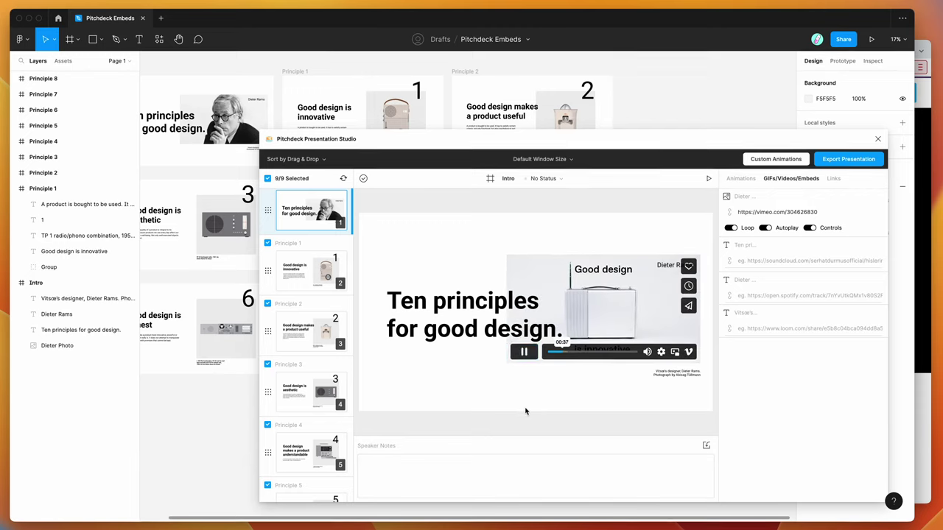
pyautogui.click(525, 352)
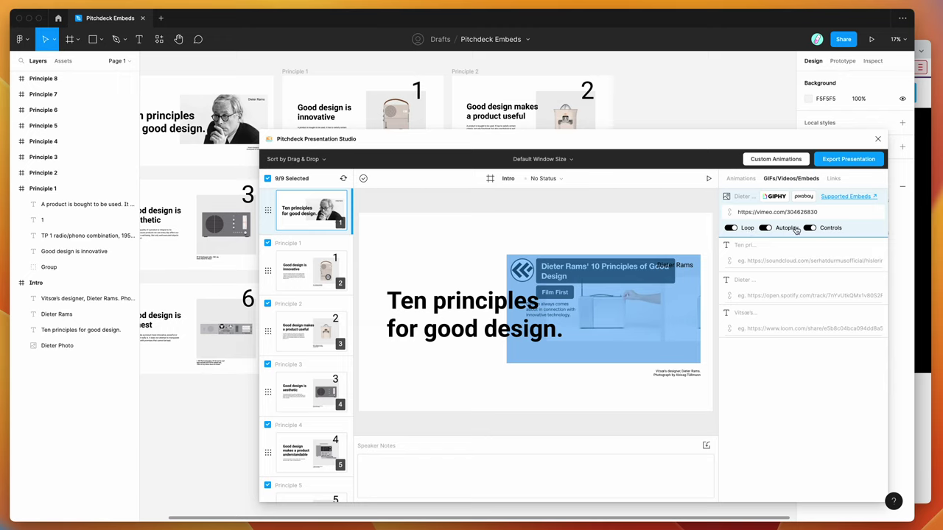
# - Toggle the embedded player's Controls off and back on, leaving them enabled
pyautogui.moveTo(598, 355)
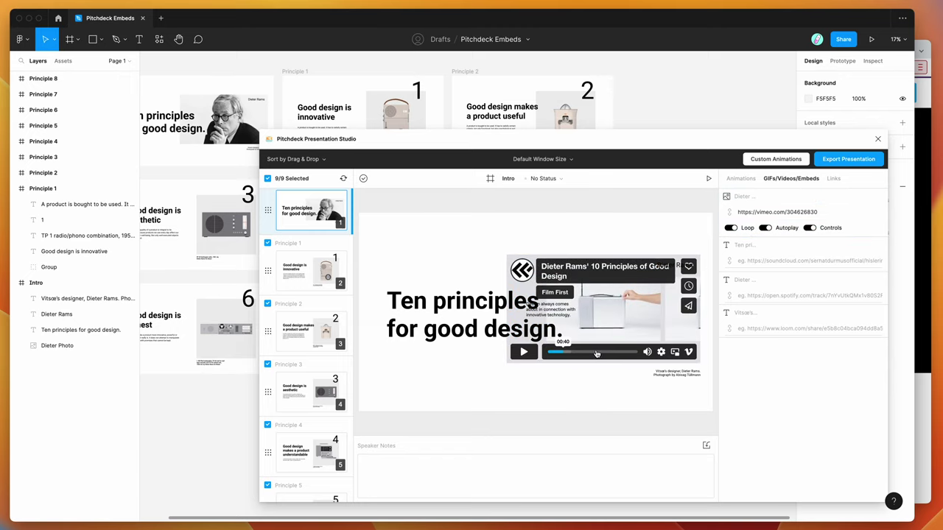
pyautogui.click(810, 227)
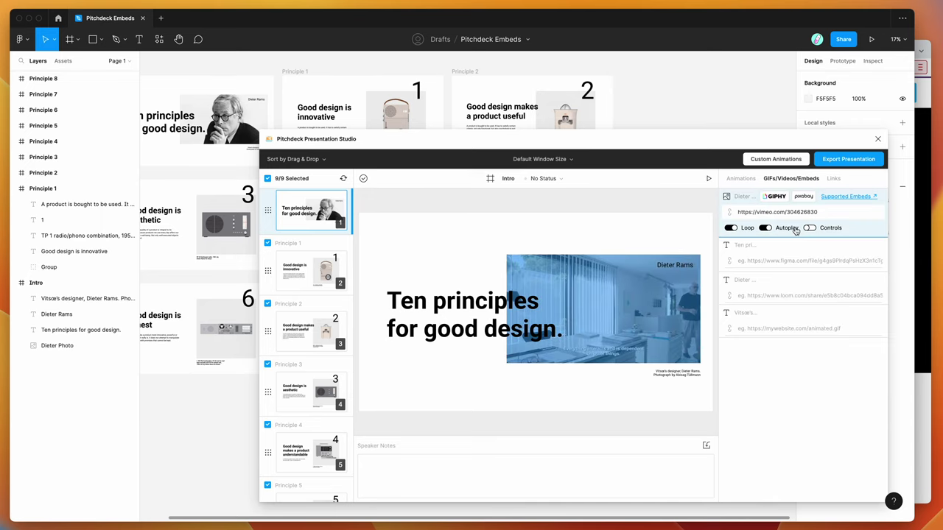
pyautogui.click(810, 228)
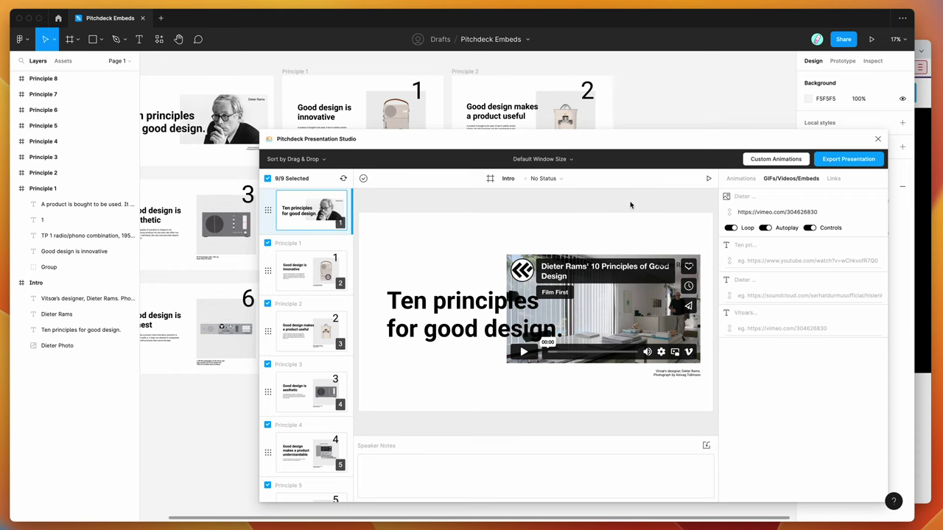
pyautogui.moveTo(646, 145); pyautogui.dragTo(645, 132)
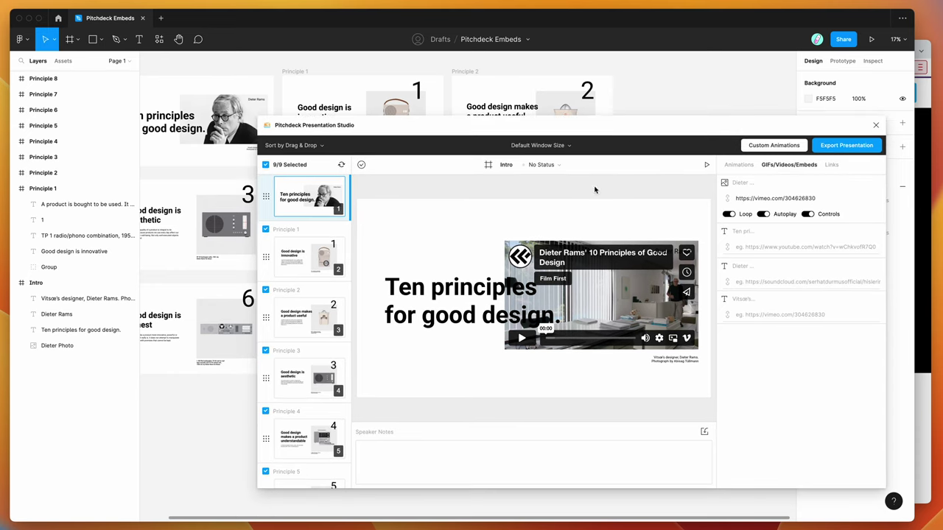
# - Export as Pitchdeck Presentation (Web URL) and update the web presentation
pyautogui.click(847, 146)
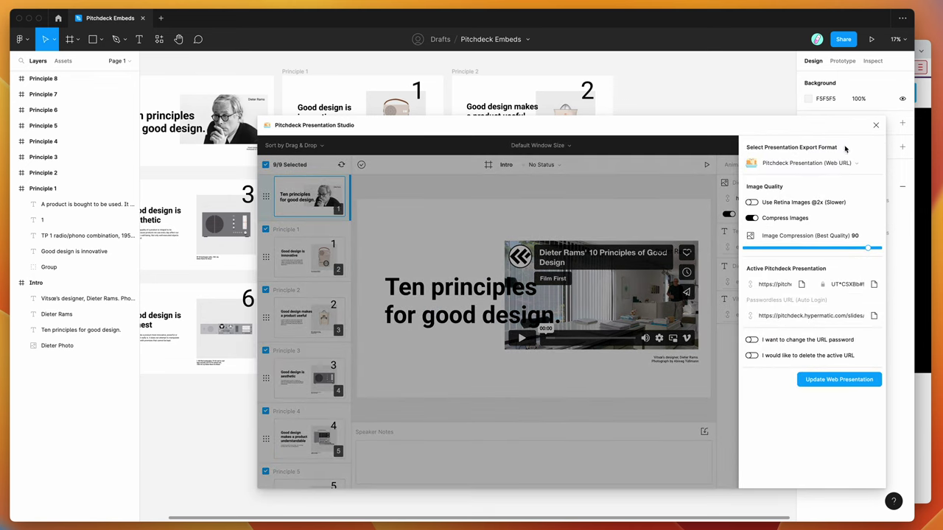
pyautogui.click(831, 380)
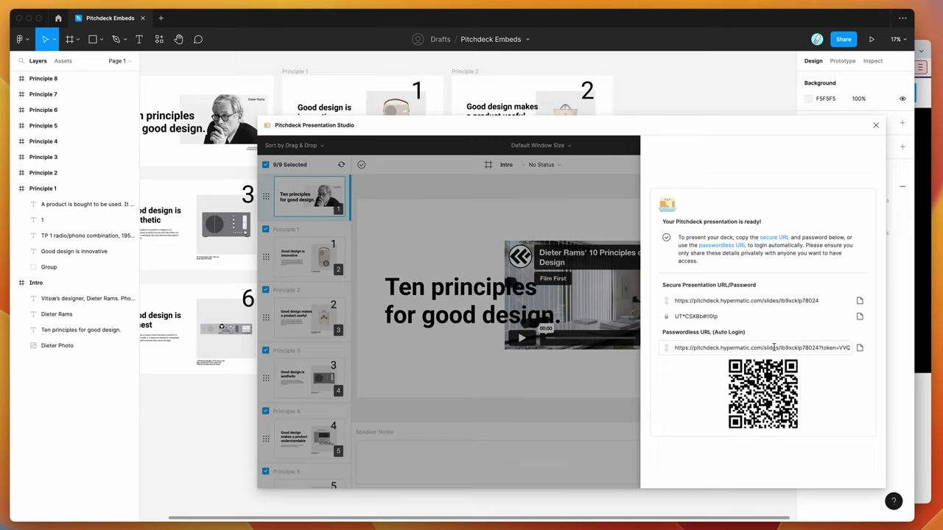
# - Copy the Passwordless URL and load it in Brave to show the Intro slide
pyautogui.click(861, 349)
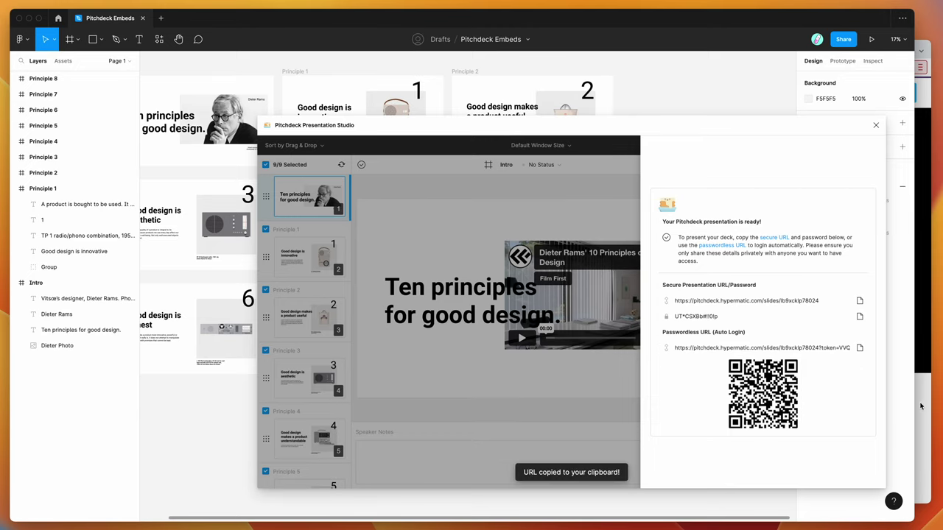
pyautogui.press('super+Tab')
pyautogui.click(489, 67)
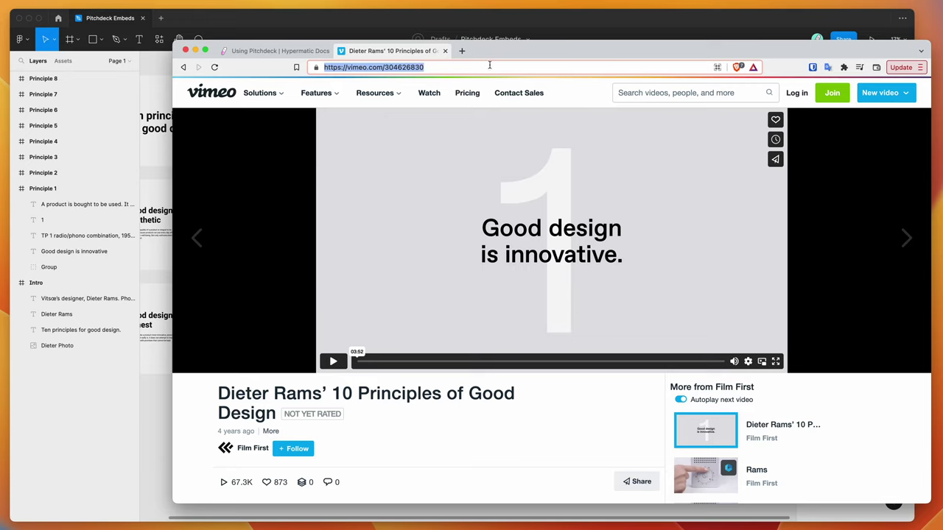
pyautogui.press('super+v')
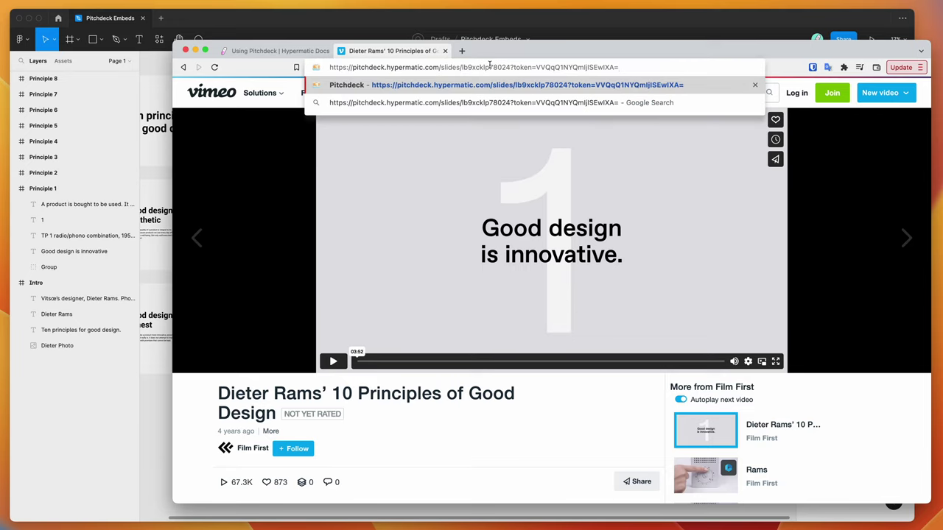
pyautogui.press('Return')
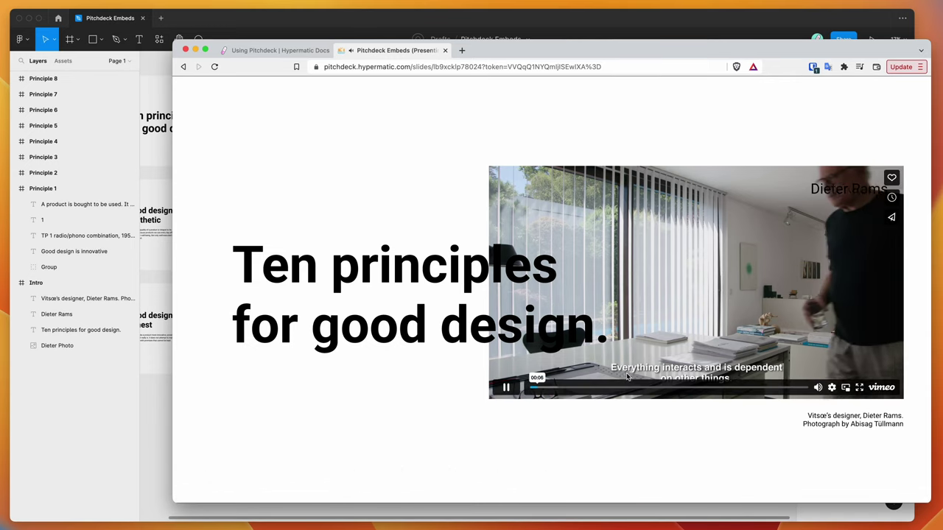
# - Skip the Intro slide's Vimeo video ahead and pause it at about 01:11
pyautogui.click(606, 387)
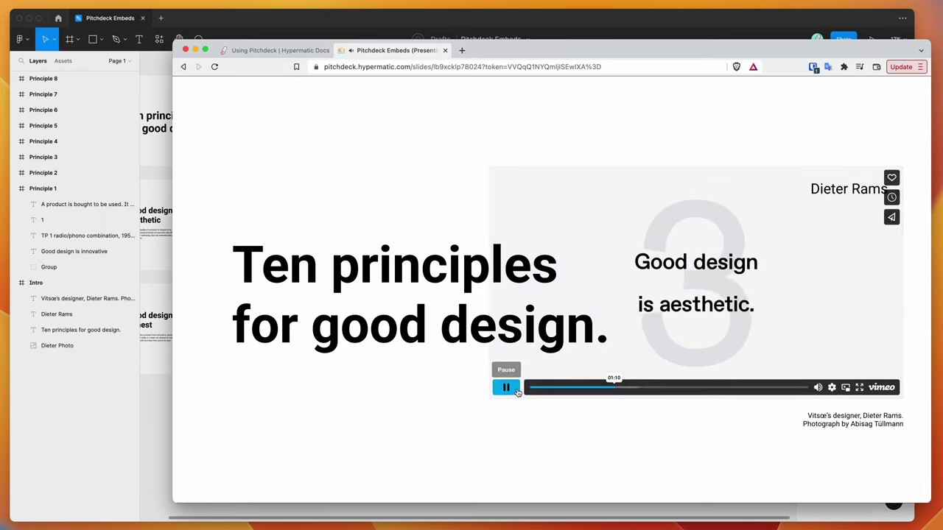
pyautogui.click(518, 390)
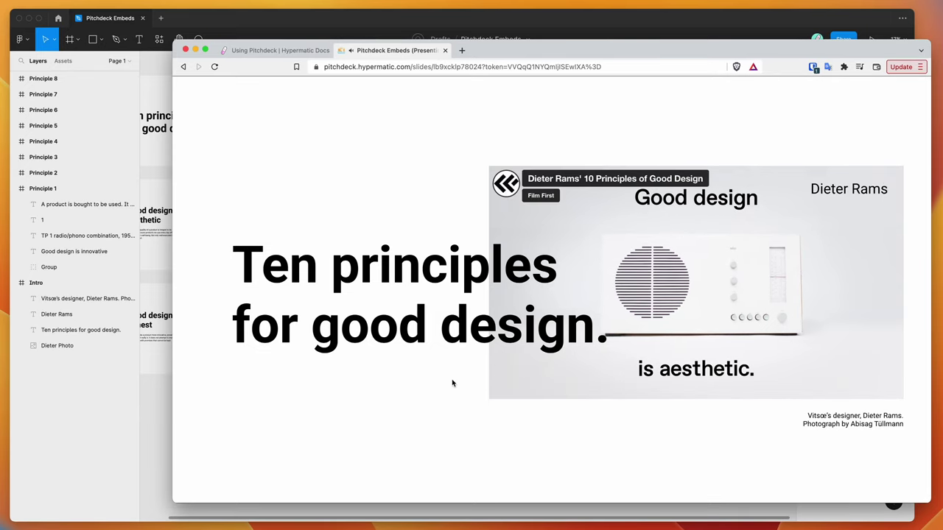
pyautogui.moveTo(669, 260)
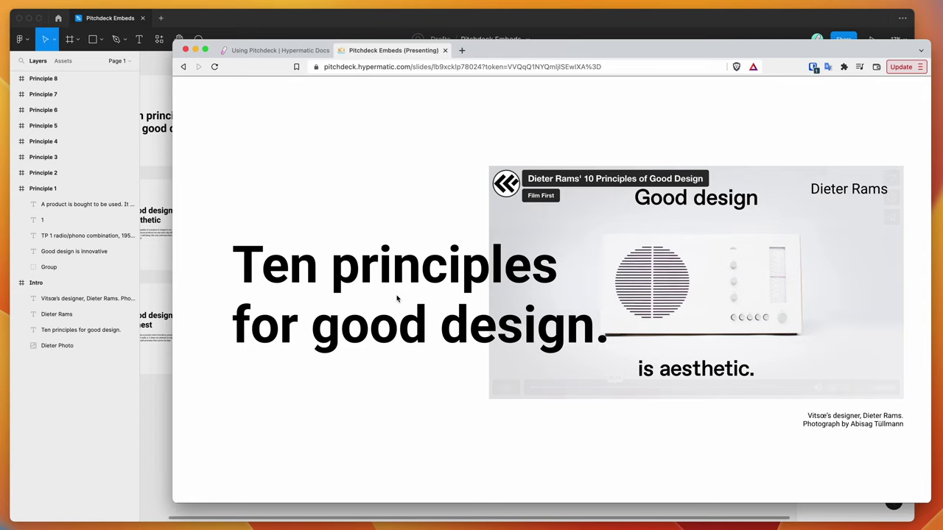
pyautogui.moveTo(410, 457)
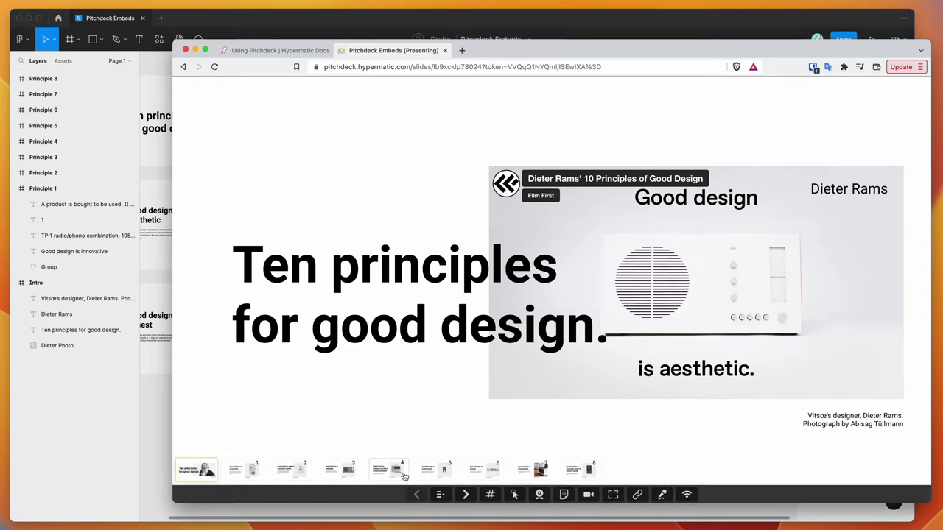
pyautogui.click(391, 470)
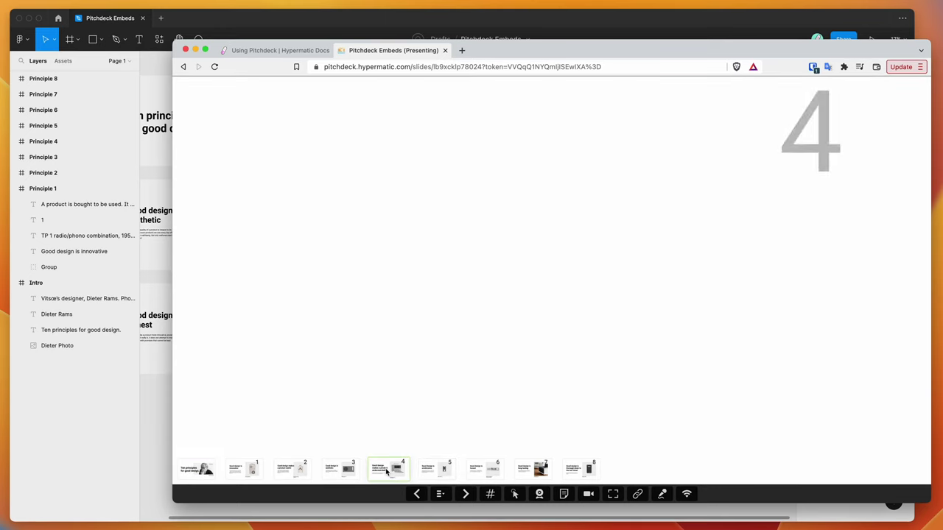
pyautogui.click(433, 472)
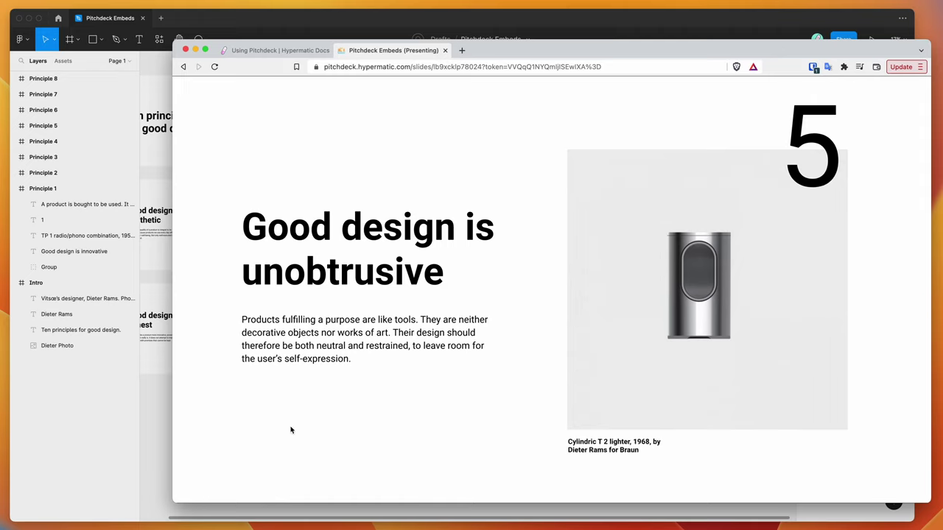
pyautogui.moveTo(273, 504)
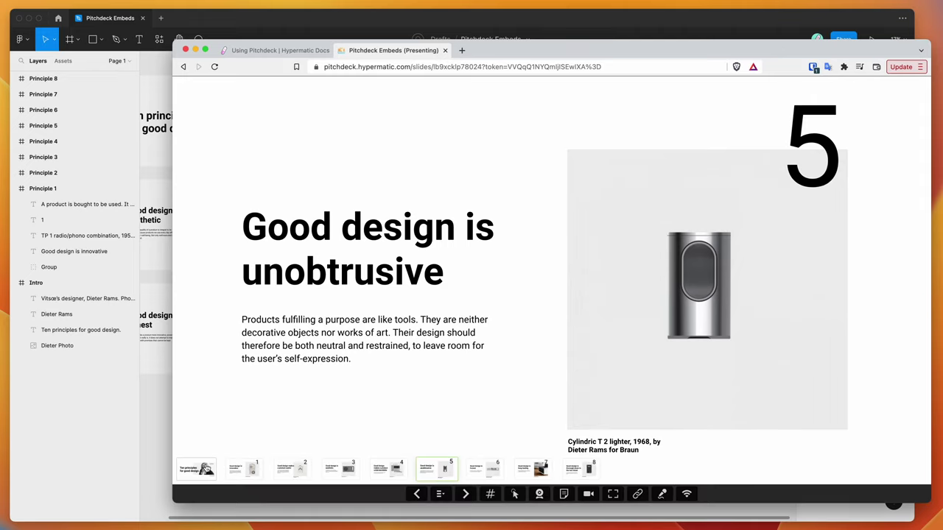
pyautogui.click(199, 471)
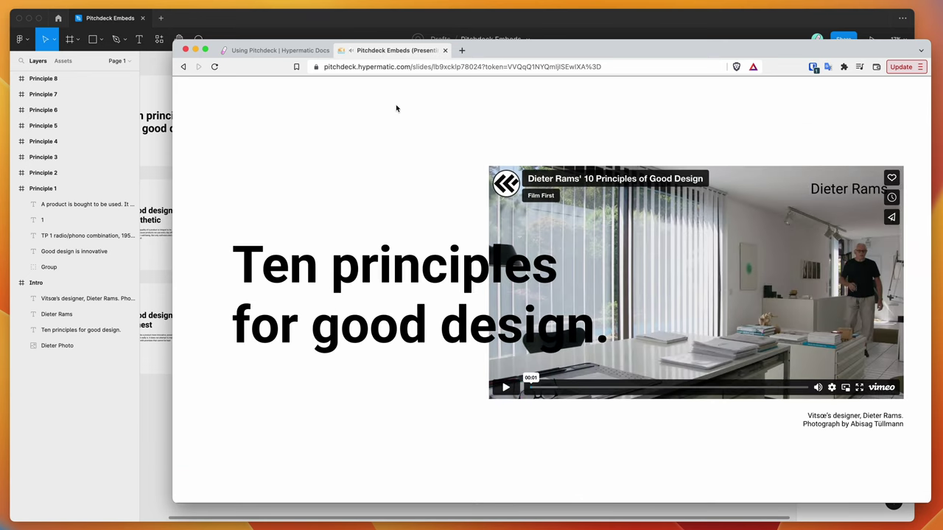
# - Close the presentation-ready summary and review the vimeo.com/304626830 embed link without changing it
pyautogui.click(436, 17)
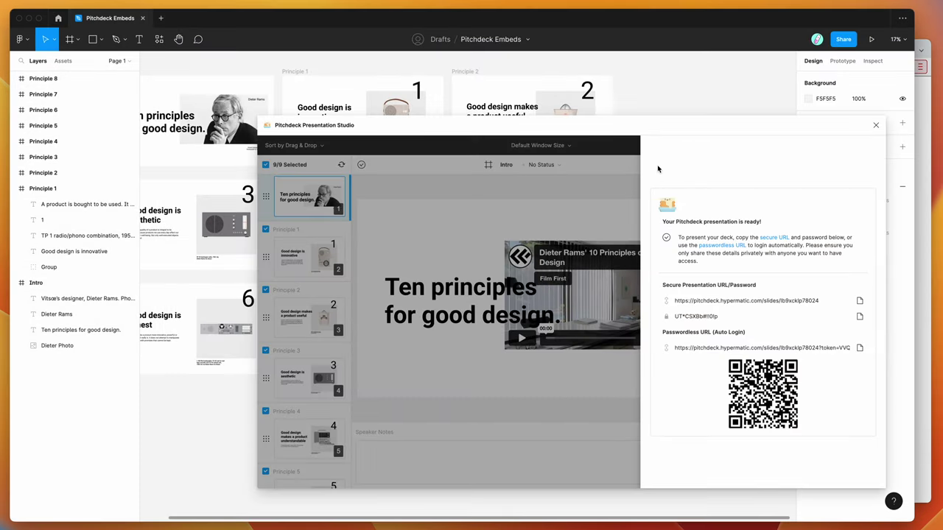
pyautogui.click(618, 190)
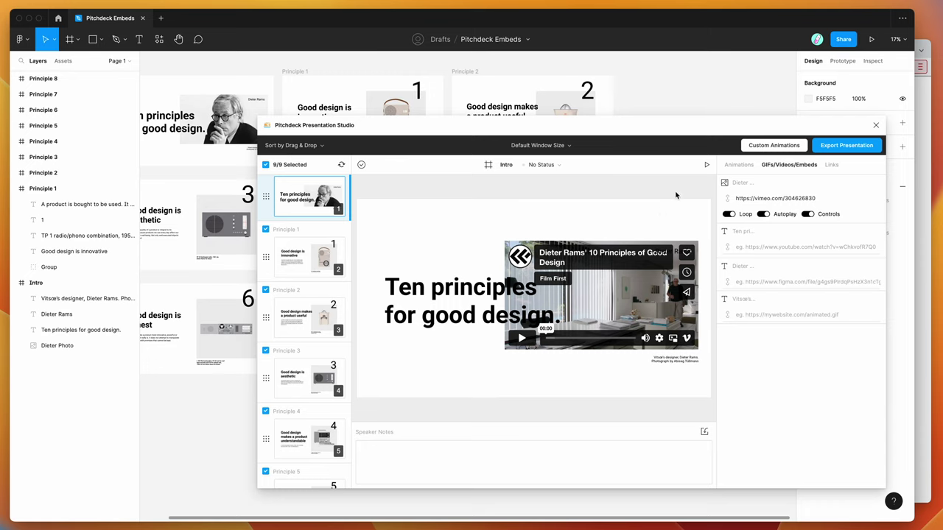
pyautogui.moveTo(774, 197)
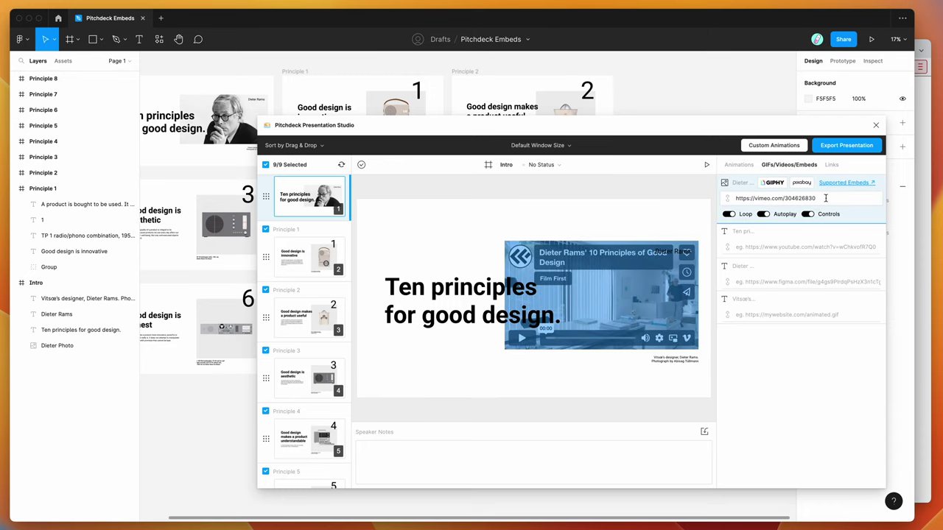
pyautogui.click(743, 198)
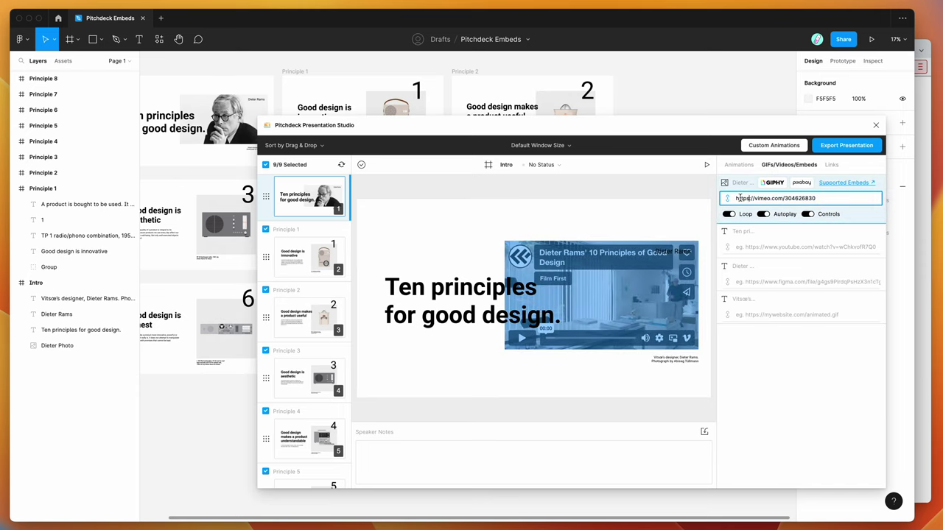
pyautogui.moveTo(735, 198); pyautogui.dragTo(821, 198)
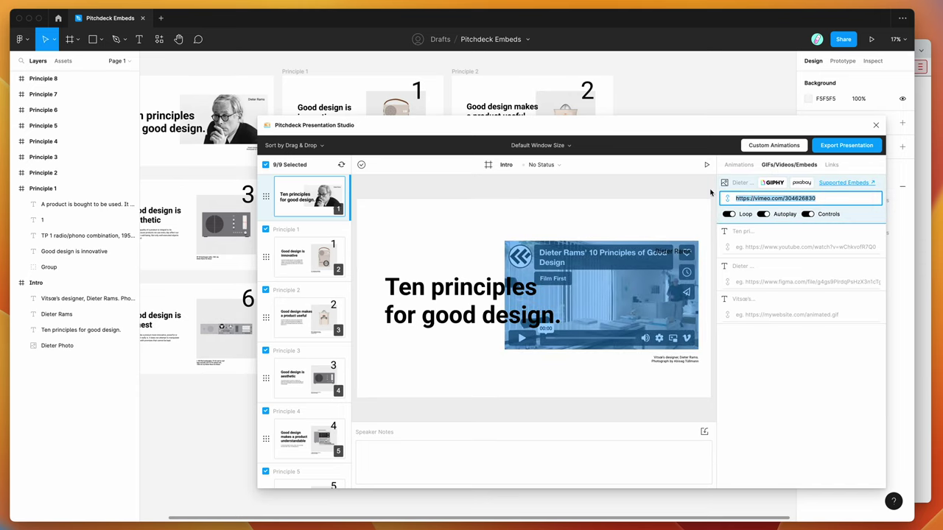
pyautogui.click(672, 190)
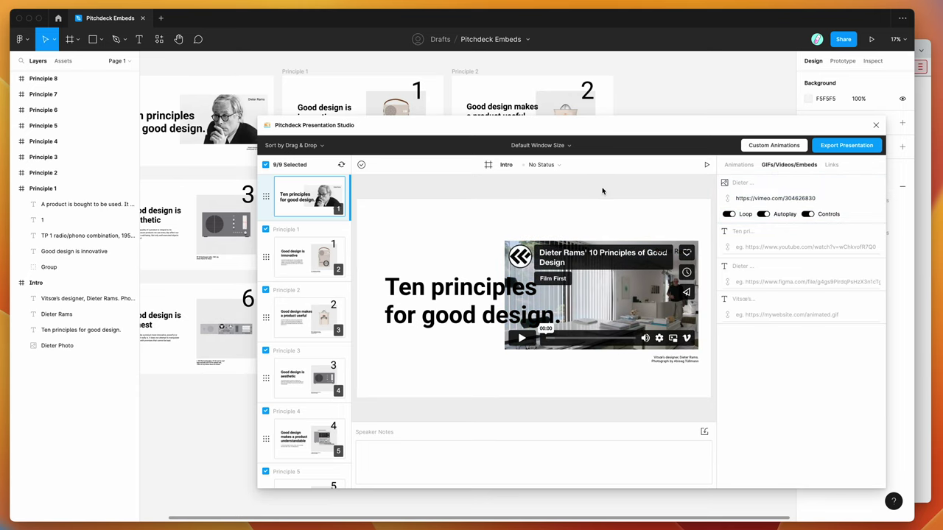